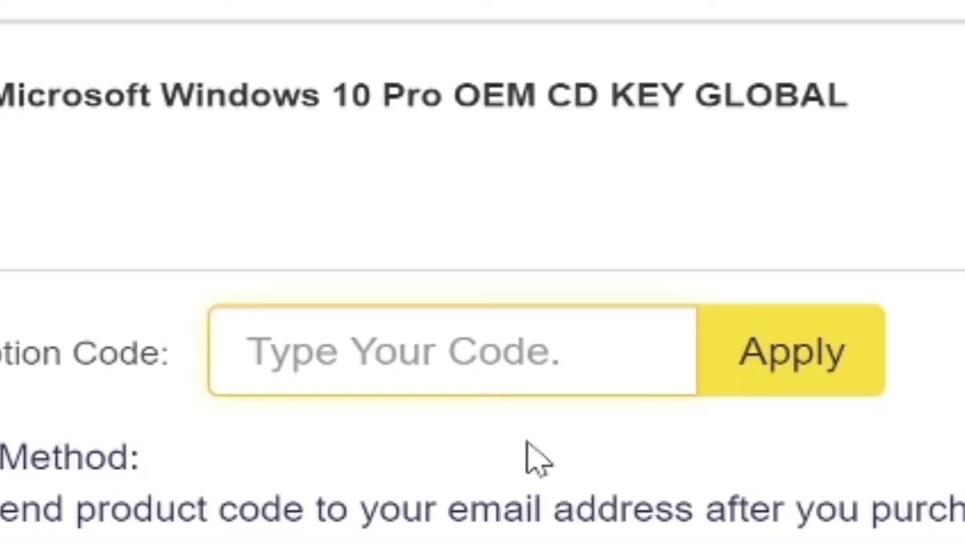
Step: Apply the promotion code Foxy to the Microsoft Windows 10 Pro OEM key order
{"action": "type", "text": "Foxy"}
{"action": "left_click", "coordinate": [787, 384]}
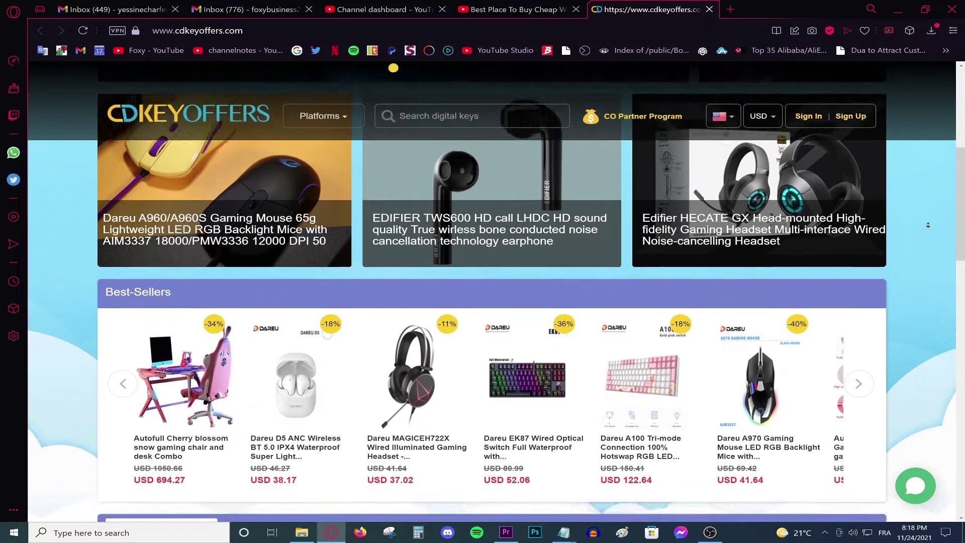
Step: Look through the best-sellers, new products and daily deals on the CDKeyOffers home page
{"action": "scroll", "coordinate": [927, 226], "scroll_direction": "down", "scroll_amount": 8}
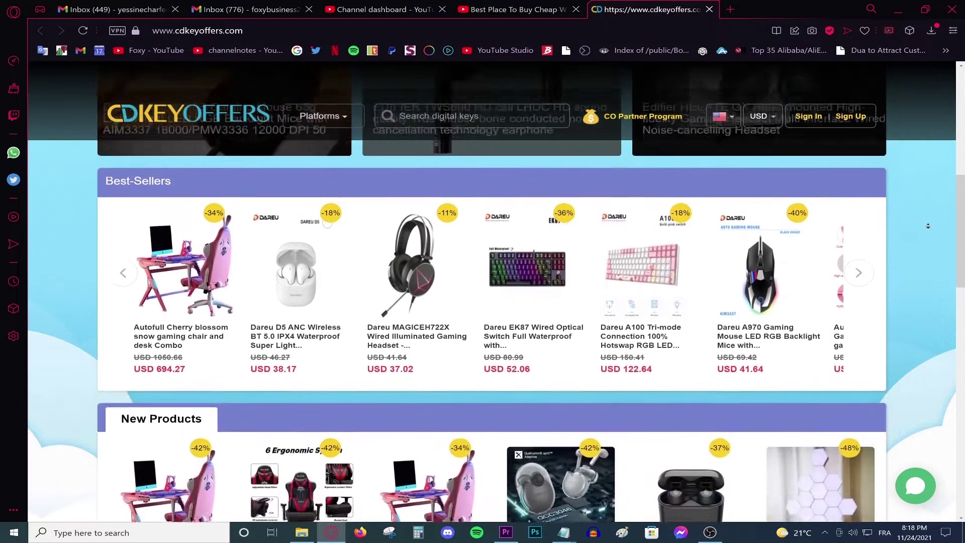
{"action": "scroll", "coordinate": [927, 226], "scroll_direction": "down", "scroll_amount": 9}
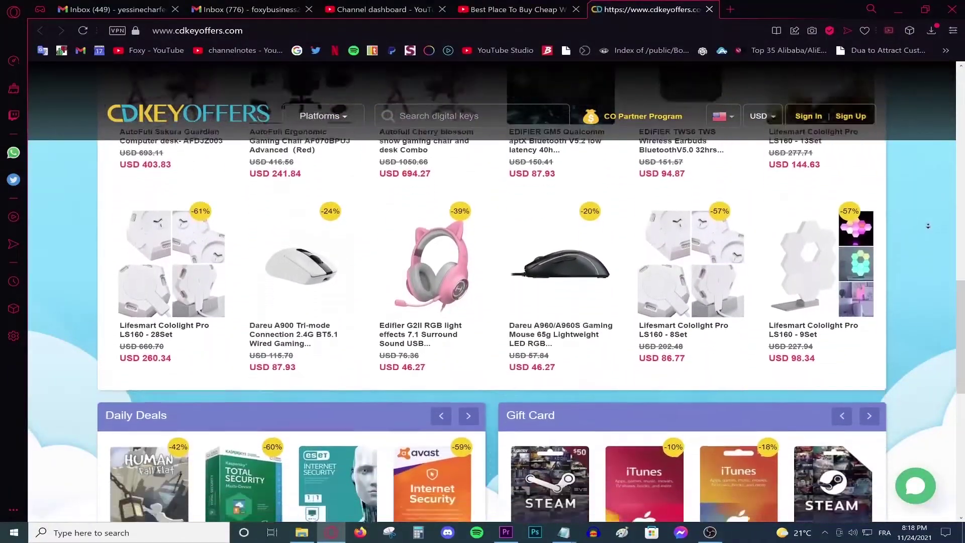
{"action": "scroll", "coordinate": [928, 226], "scroll_direction": "down", "scroll_amount": 4}
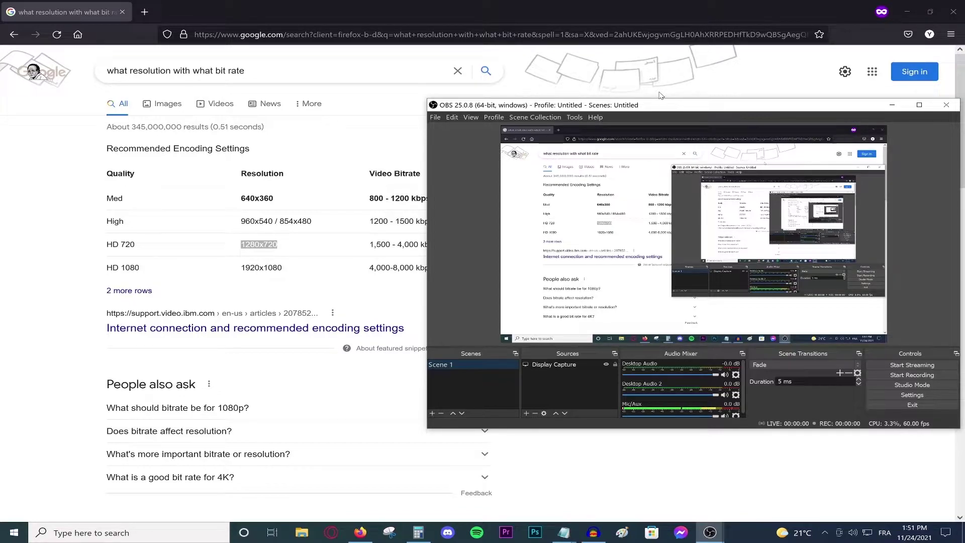
Step: Switch to the browser and examine the recommended video bitrates for the Med and High quality rows in the encoding table
{"action": "left_click", "coordinate": [305, 157]}
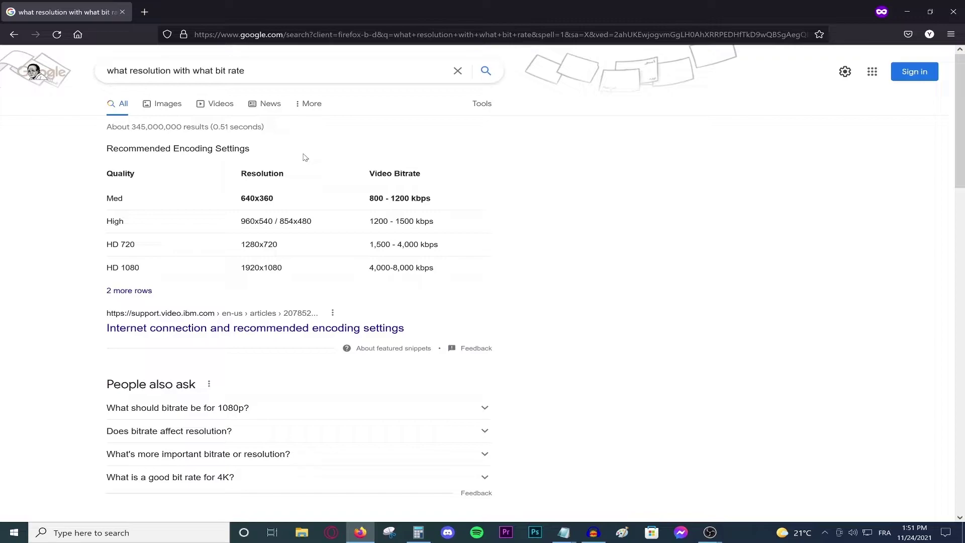
{"action": "left_click_drag", "start_coordinate": [368, 197], "coordinate": [439, 203]}
{"action": "left_click_drag", "start_coordinate": [368, 221], "coordinate": [446, 226]}
{"action": "left_click_drag", "start_coordinate": [396, 221], "coordinate": [413, 221]}
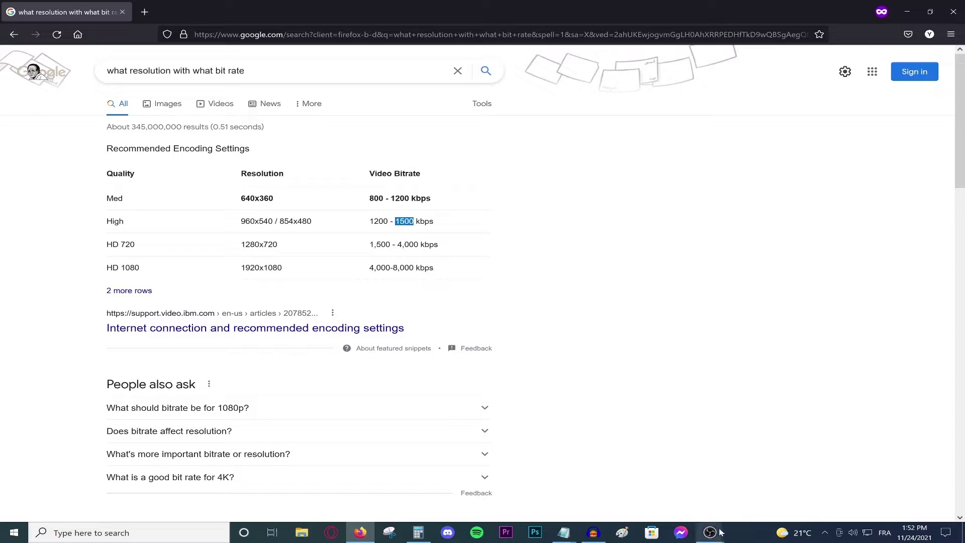
Step: Switch to OBS and open the streaming output settings with the output mode kept on Advanced
{"action": "mouse_move", "coordinate": [713, 533]}
{"action": "left_click", "coordinate": [762, 491]}
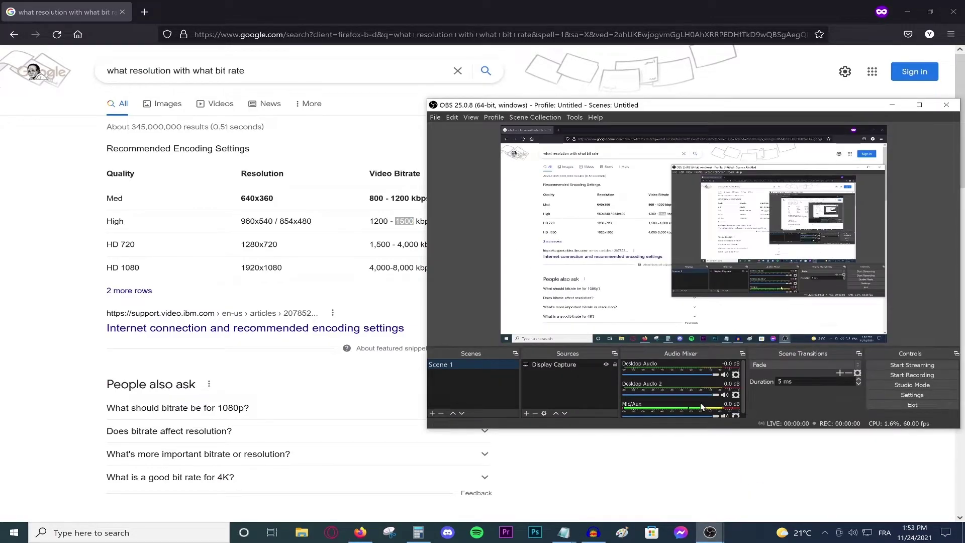
{"action": "left_click", "coordinate": [911, 395]}
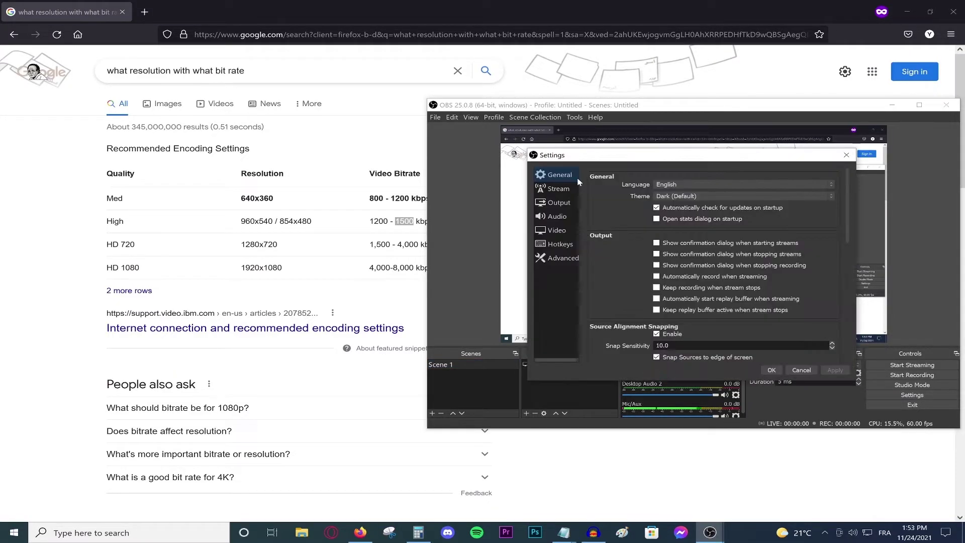
{"action": "left_click", "coordinate": [558, 202]}
{"action": "left_click", "coordinate": [669, 176]}
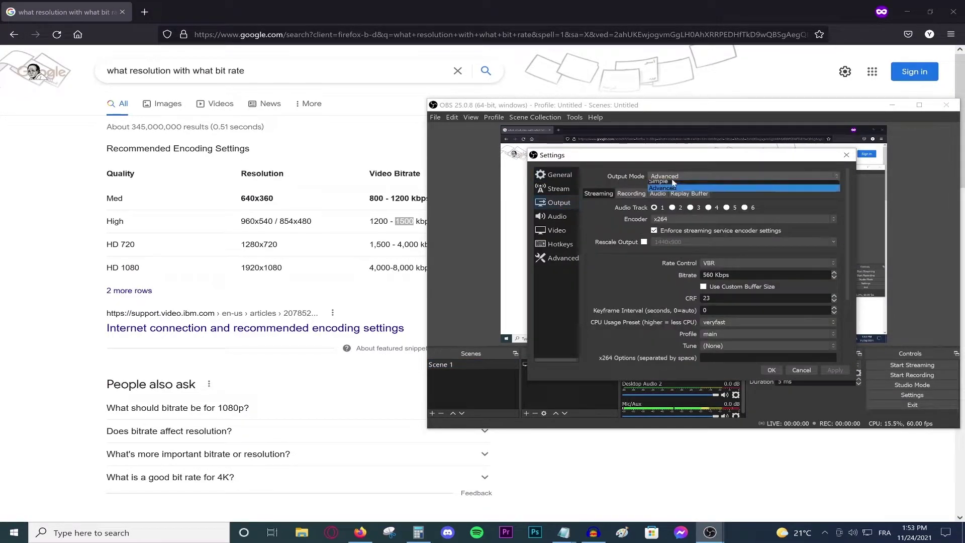
{"action": "left_click", "coordinate": [597, 194]}
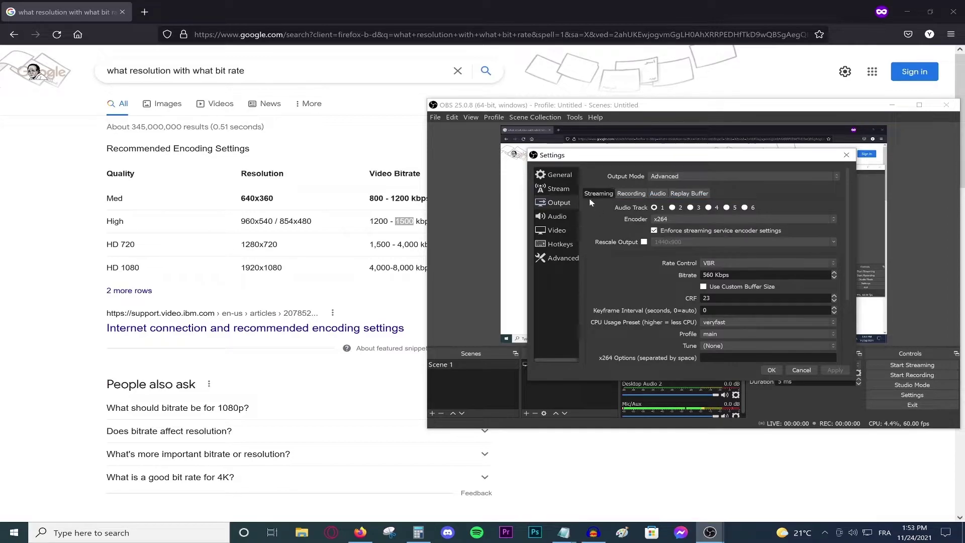
Step: Choose x264 as the streaming encoder and VBR as the rate control
{"action": "left_click", "coordinate": [668, 219]}
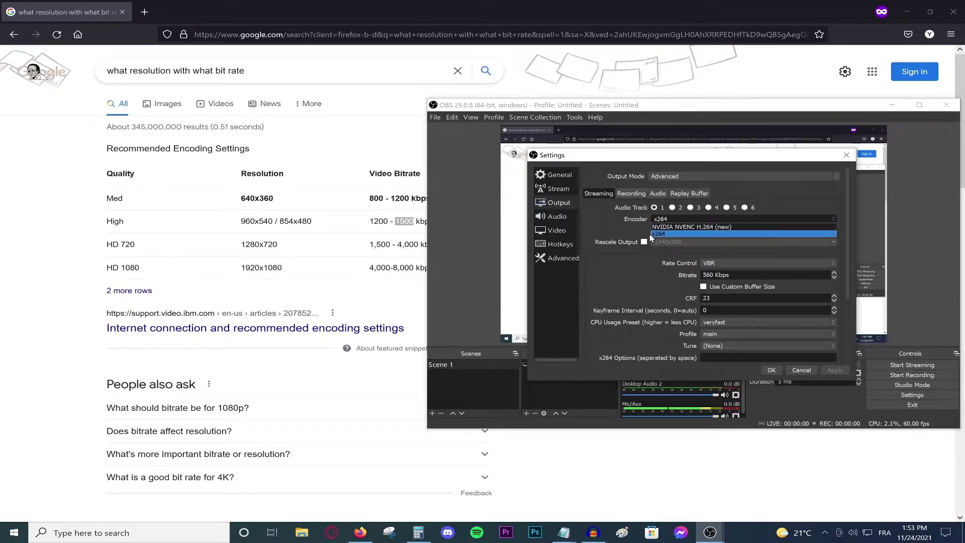
{"action": "left_click", "coordinate": [666, 235]}
{"action": "scroll", "coordinate": [643, 275], "scroll_direction": "down", "scroll_amount": 2}
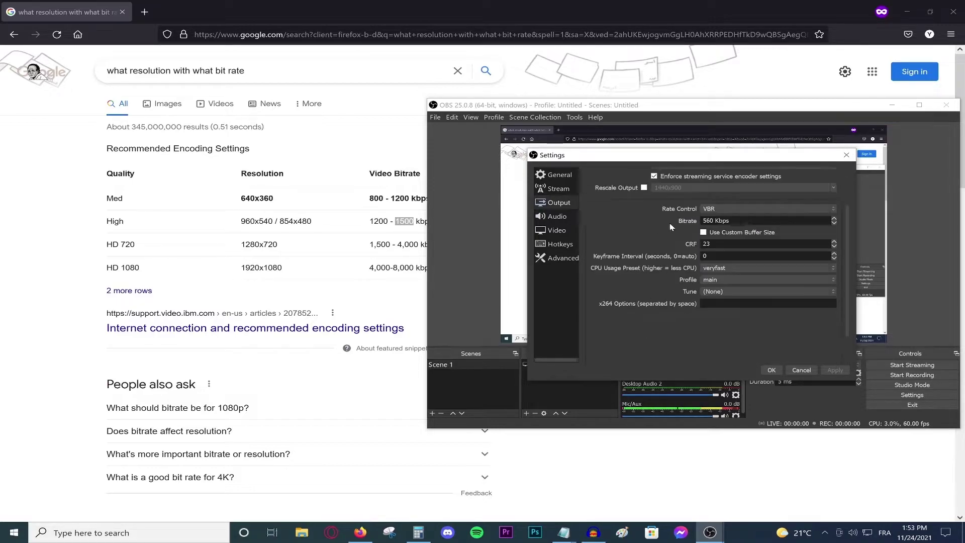
{"action": "left_click", "coordinate": [716, 209]}
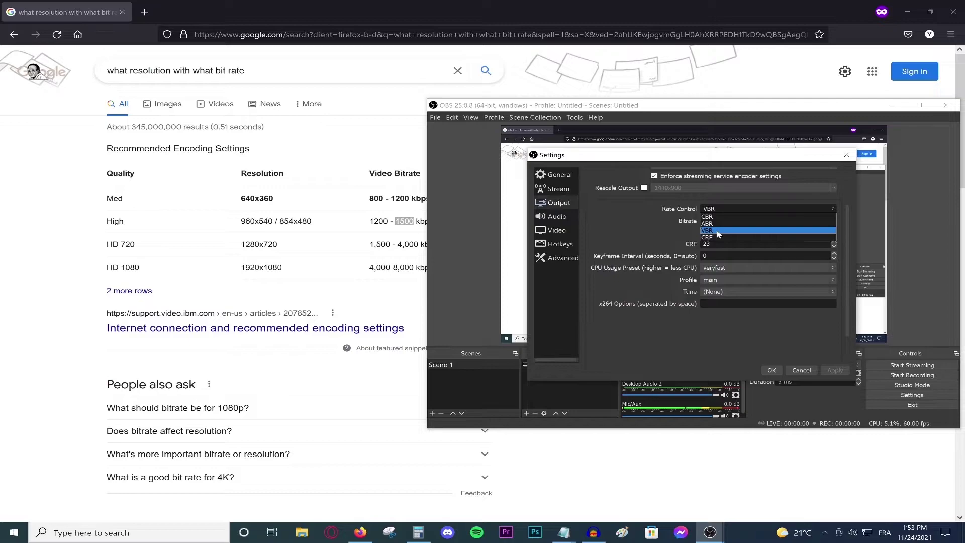
{"action": "left_click", "coordinate": [719, 234]}
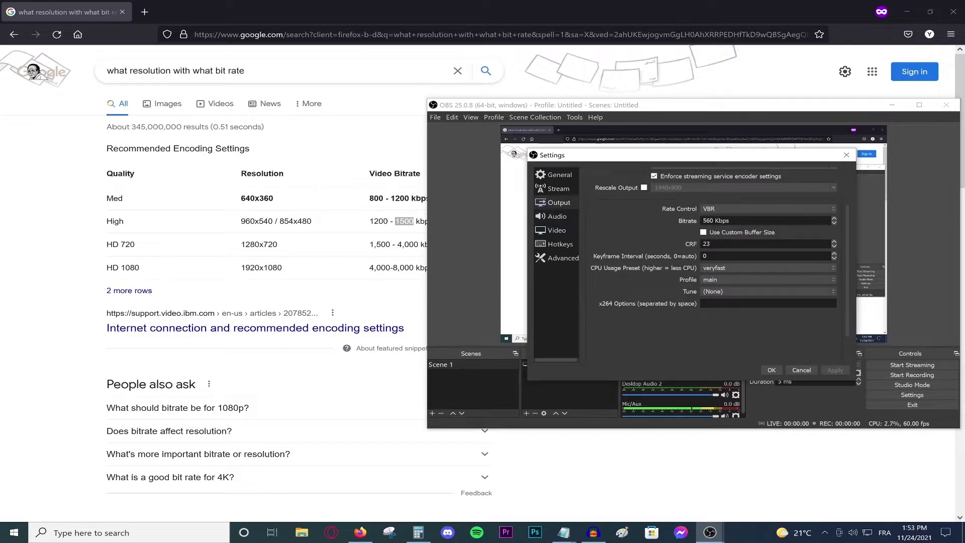
Step: Set the streaming bitrate to 1500 Kbps, CRF to 50 and the CPU usage preset to veryfast, and apply the settings
{"action": "left_click", "coordinate": [361, 222]}
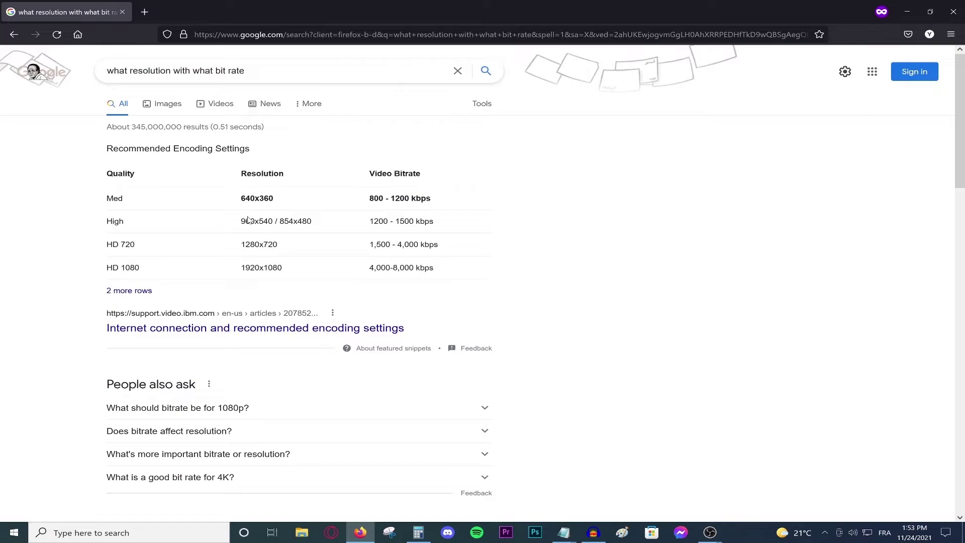
{"action": "key", "text": "alt+Tab"}
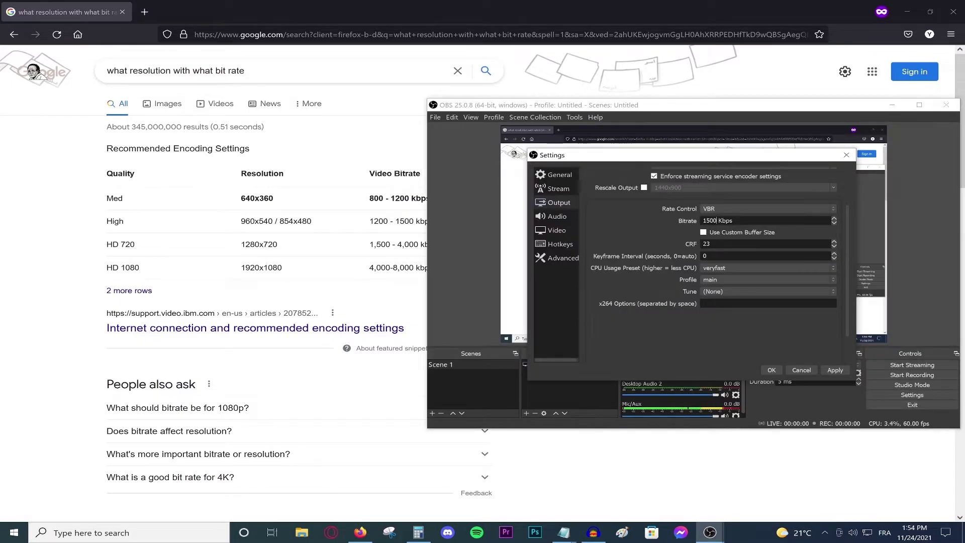
{"action": "key", "text": "BackSpace"}
{"action": "key", "text": "BackSpace"}
{"action": "type", "text": "50"}
{"action": "left_click", "coordinate": [732, 270]}
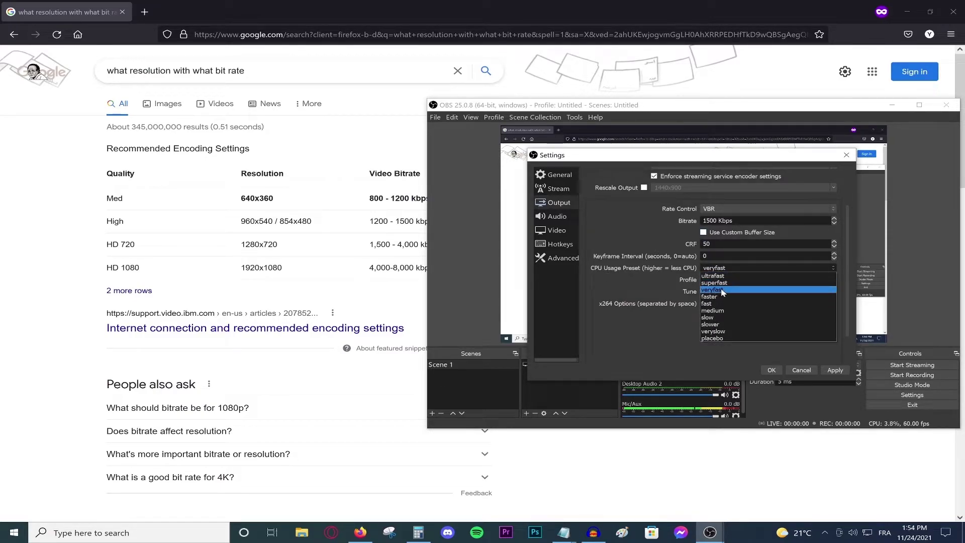
{"action": "left_click", "coordinate": [722, 290]}
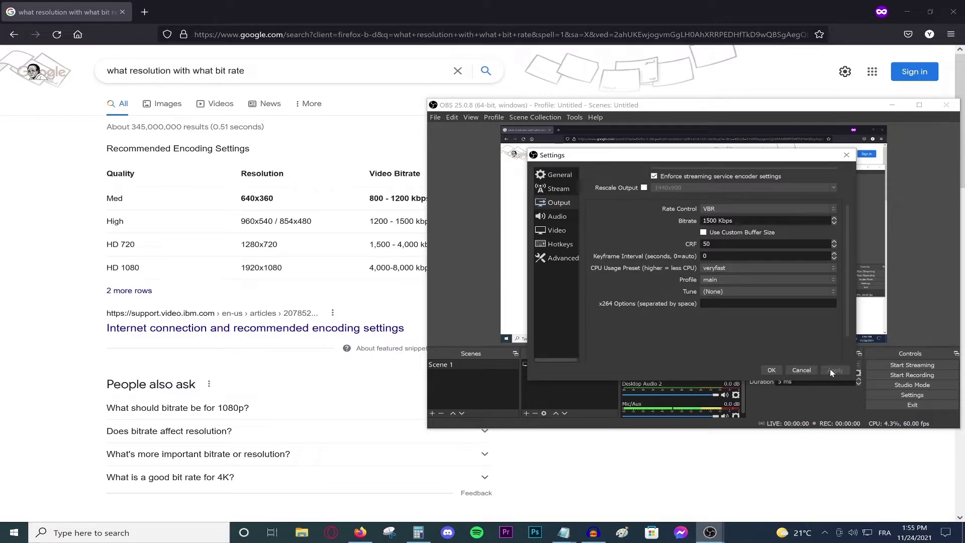
Step: Open the OBS video settings, and copy the HD 720 resolution 1280x720 from the encoding table in the browser
{"action": "left_click", "coordinate": [544, 232]}
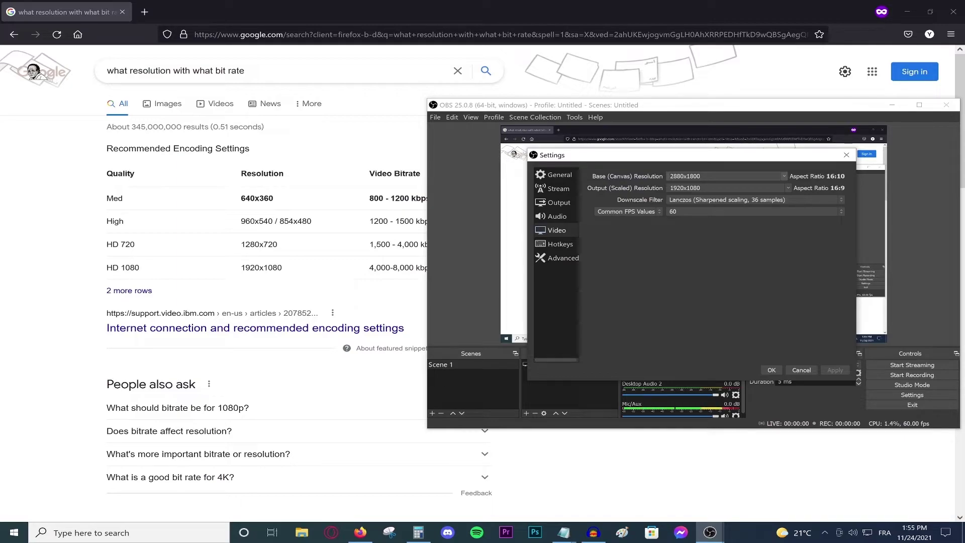
{"action": "left_click", "coordinate": [685, 176]}
{"action": "left_click", "coordinate": [670, 190]}
{"action": "double_click", "coordinate": [314, 222]}
{"action": "left_click_drag", "start_coordinate": [241, 248], "coordinate": [283, 248]}
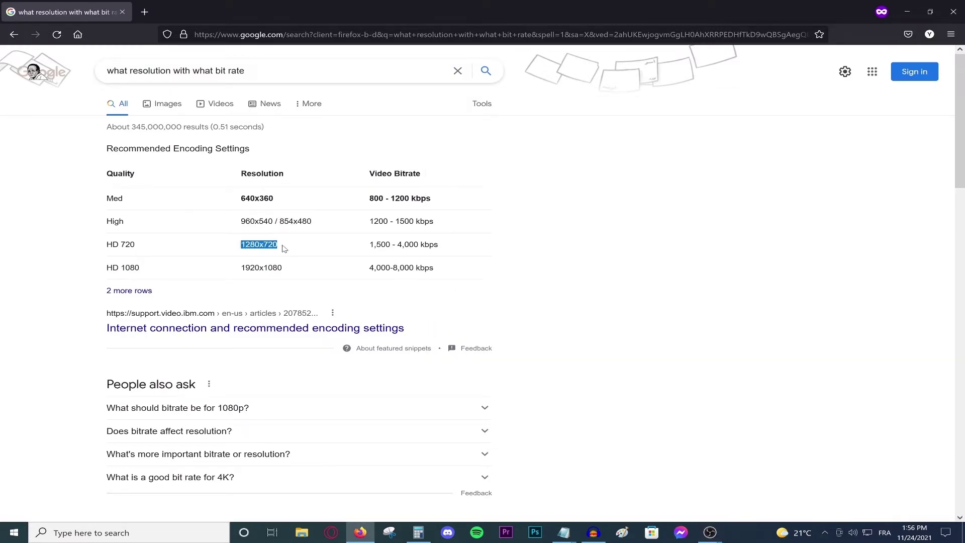
{"action": "right_click", "coordinate": [271, 246]}
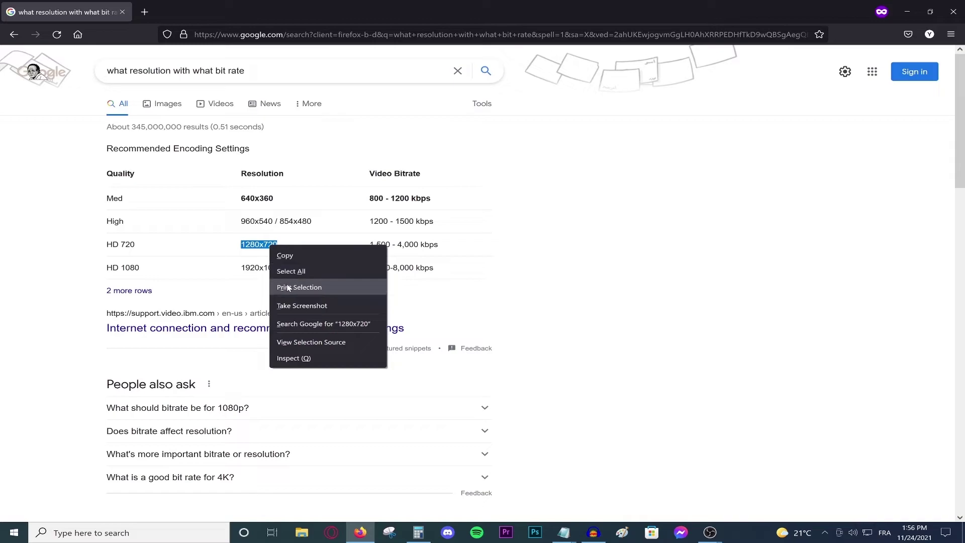
{"action": "left_click", "coordinate": [285, 256]}
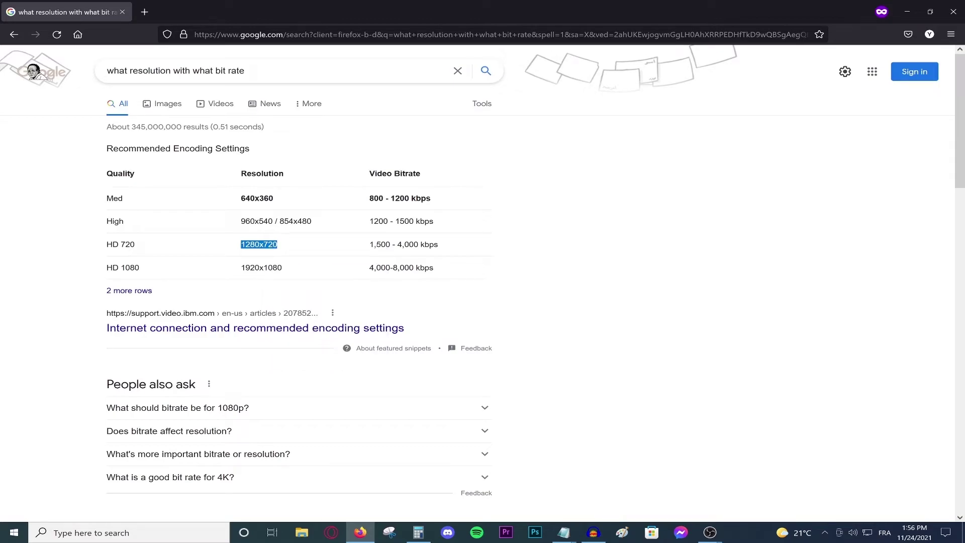
Step: Return to the OBS video settings and set the output (scaled) resolution to 1280x720
{"action": "double_click", "coordinate": [314, 222]}
{"action": "left_click_drag", "start_coordinate": [241, 223], "coordinate": [274, 222]}
{"action": "left_click", "coordinate": [281, 234]}
{"action": "mouse_move", "coordinate": [709, 532]}
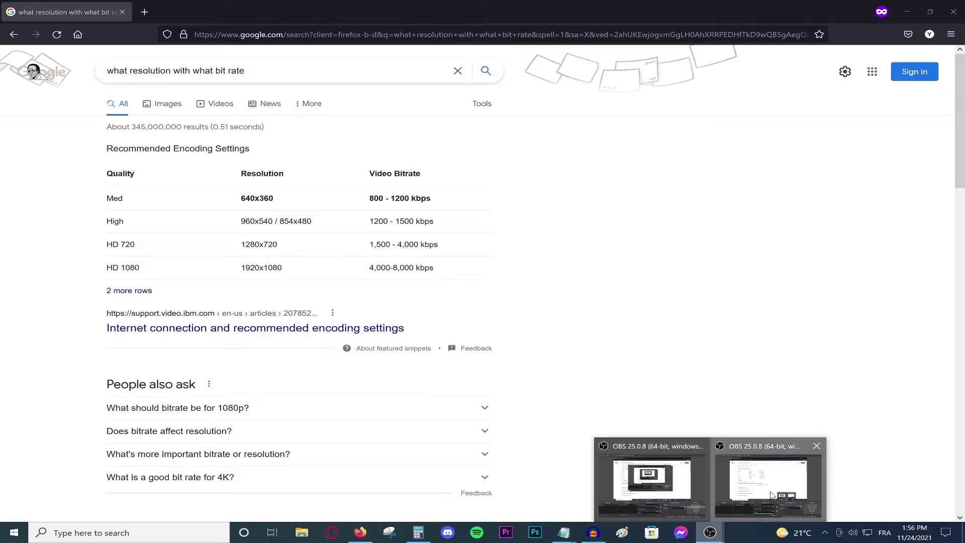
{"action": "left_click", "coordinate": [772, 495]}
{"action": "left_click_drag", "start_coordinate": [703, 188], "coordinate": [650, 194]}
{"action": "type", "text": "1280x720"}
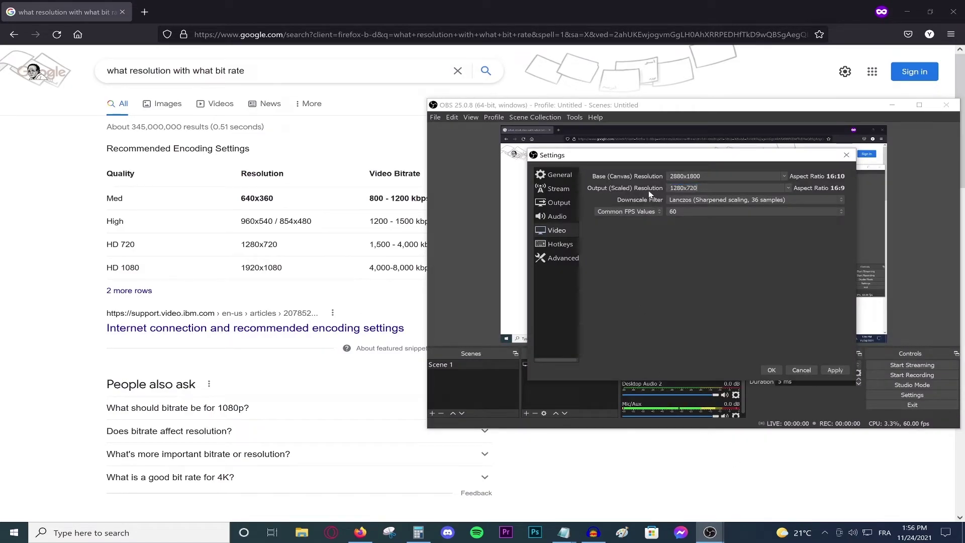
Step: Keep the Lanczos (Sharpened scaling, 36 samples) downscale filter and set the common FPS value to 30
{"action": "left_click", "coordinate": [703, 201]}
{"action": "left_click", "coordinate": [669, 220]}
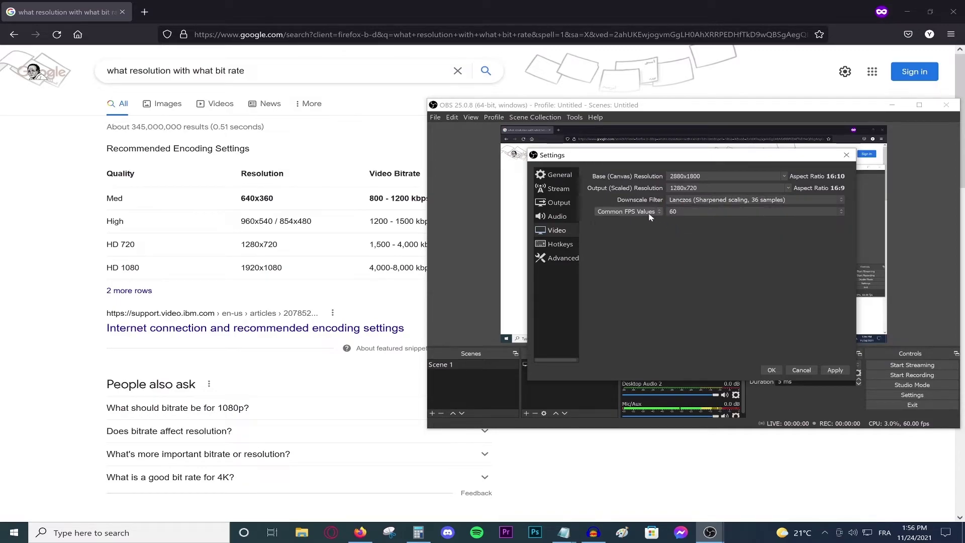
{"action": "left_click", "coordinate": [675, 211]}
{"action": "left_click", "coordinate": [685, 253]}
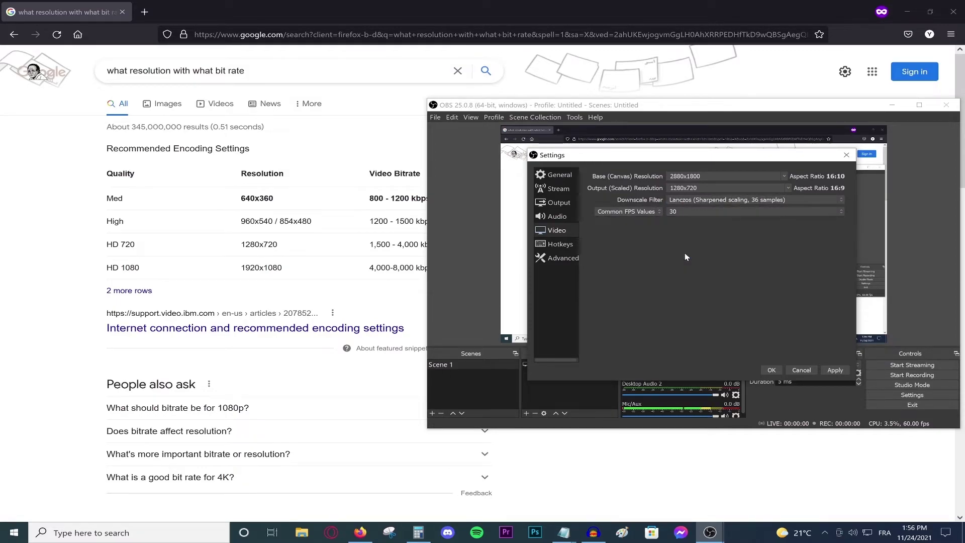